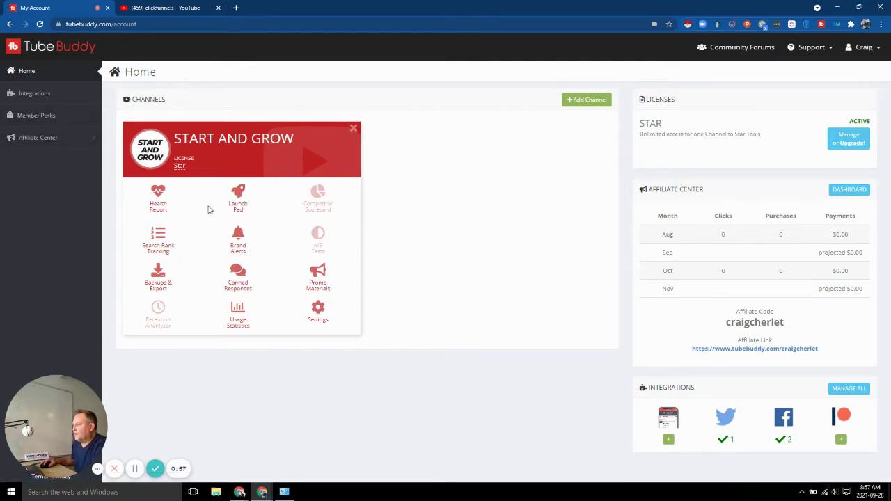
Step: Process the video "Free Sales Funnel Training - How to build a Sales Funnel in under 10 minutes" in Launch Pad with best practice audit and growth opportunities
{"action": "left_click", "coordinate": [238, 197]}
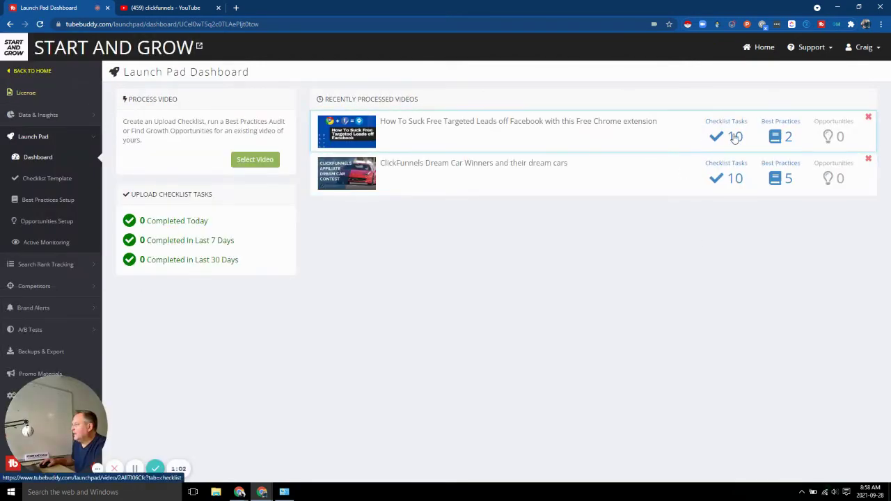
{"action": "left_click", "coordinate": [247, 160]}
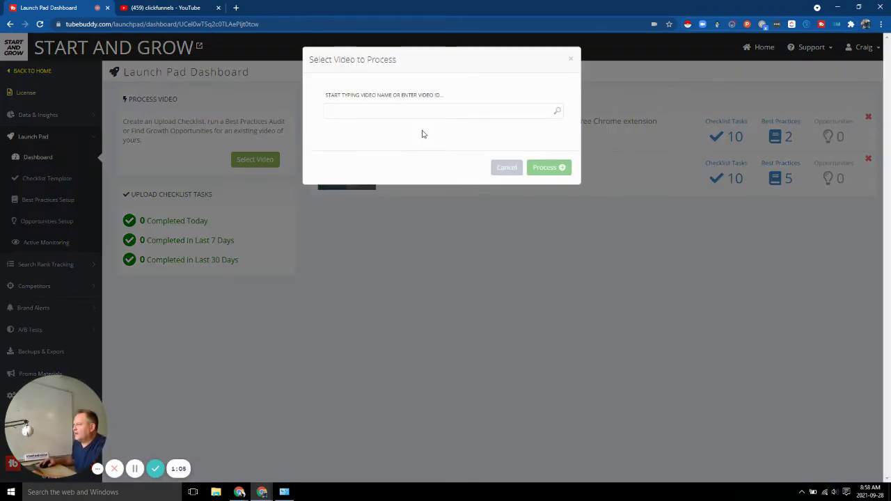
{"action": "type", "text": "sta"}
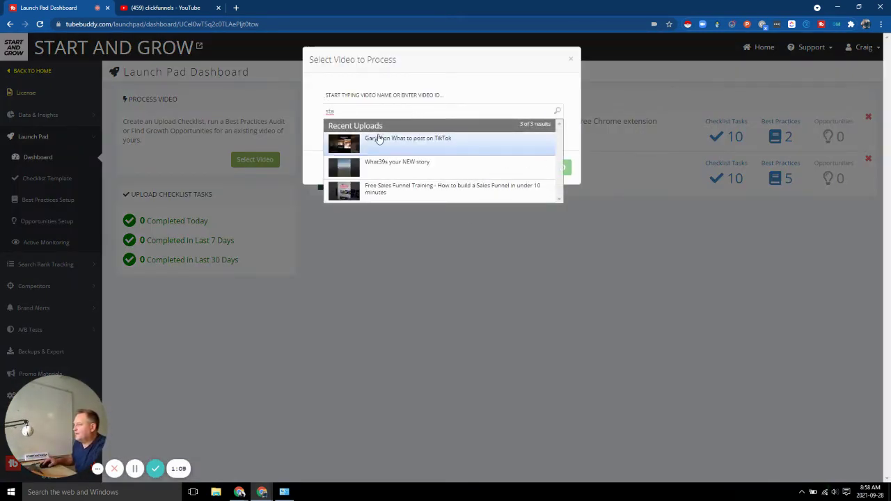
{"action": "left_click", "coordinate": [431, 199]}
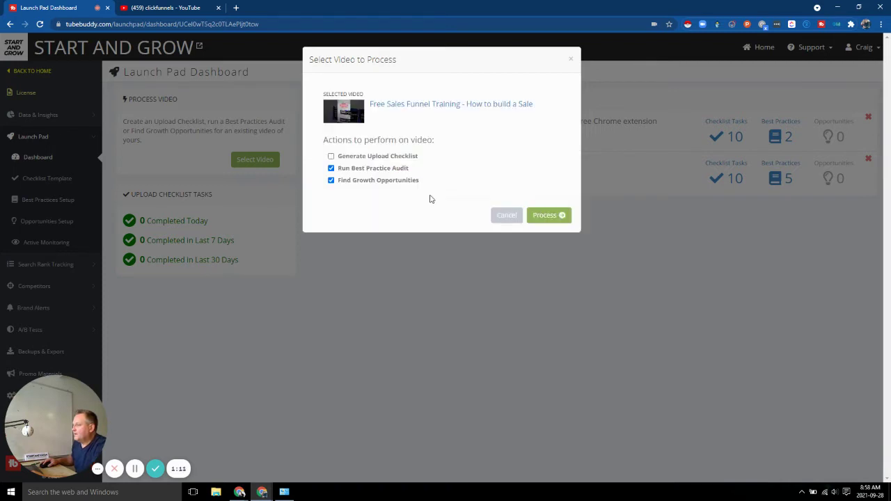
{"action": "left_click", "coordinate": [547, 217]}
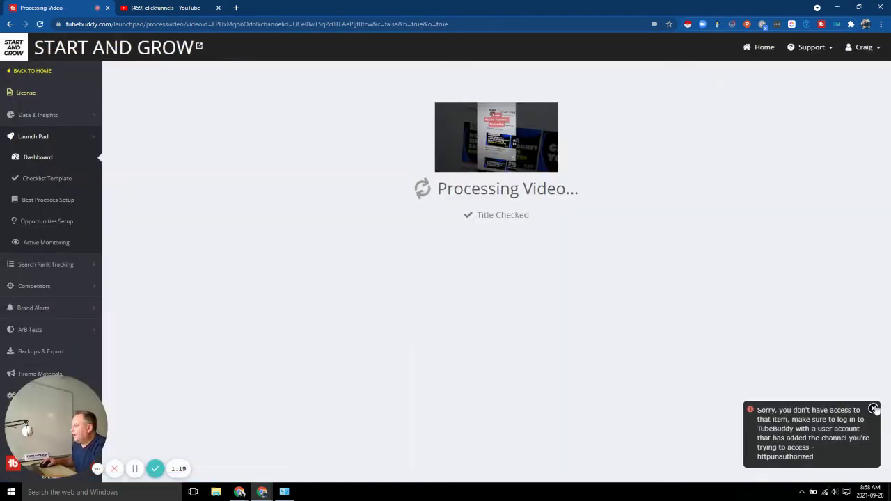
{"action": "left_click", "coordinate": [873, 409]}
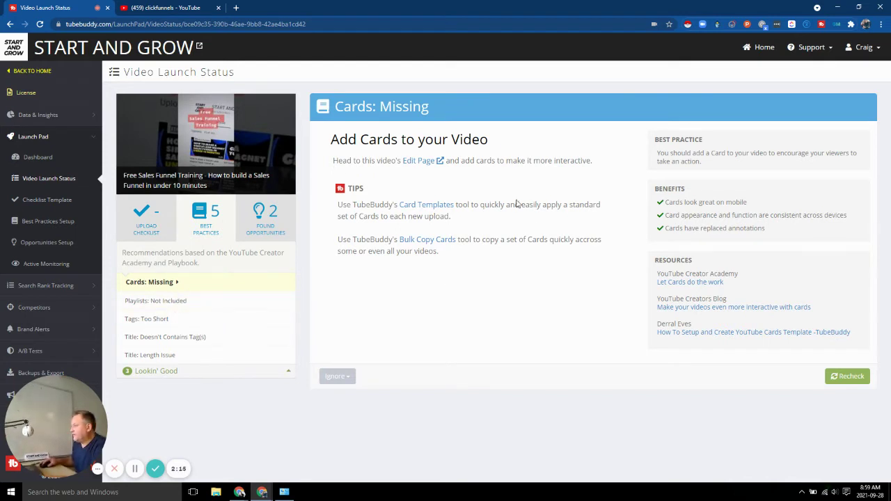
Step: Resolve the missing playlist recommendation by adding the video to the "ClickFunnels Tutorials & Training" playlist and saving the change
{"action": "left_click", "coordinate": [171, 307]}
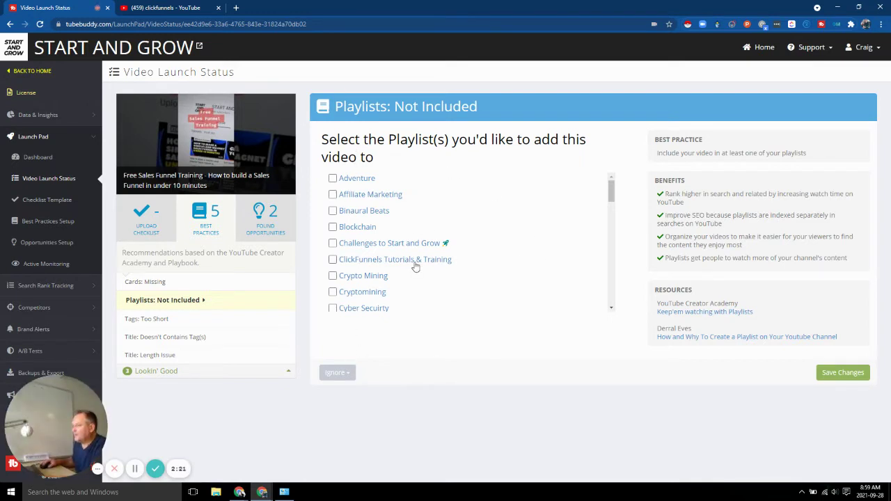
{"action": "left_click", "coordinate": [333, 260]}
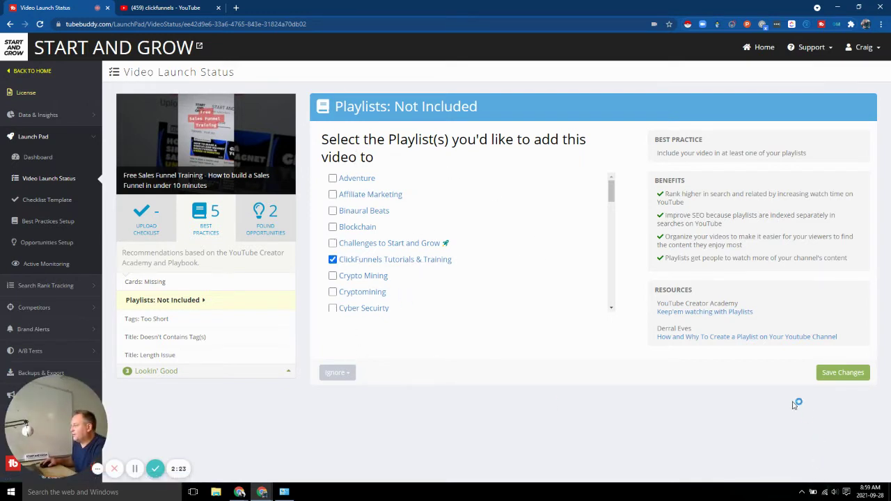
{"action": "left_click", "coordinate": [840, 373]}
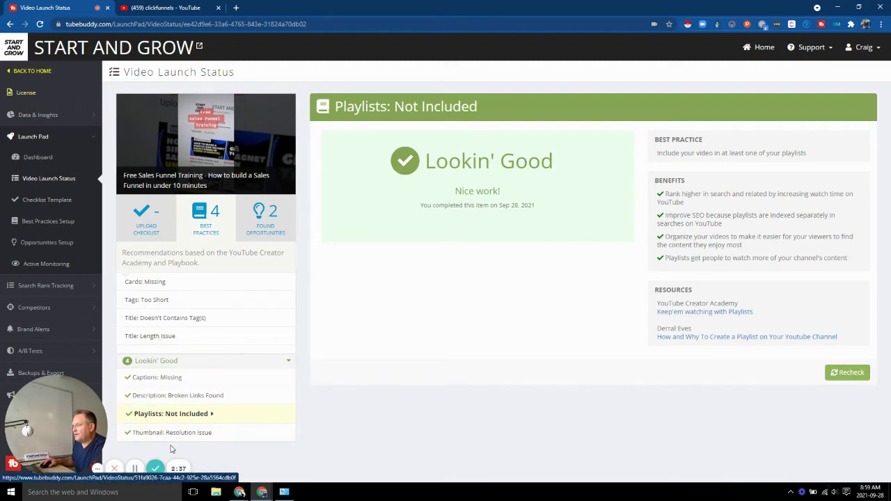
Step: Review the video's tag and title best-practice issues, along with its found opportunities and upload checklist
{"action": "left_click", "coordinate": [189, 303]}
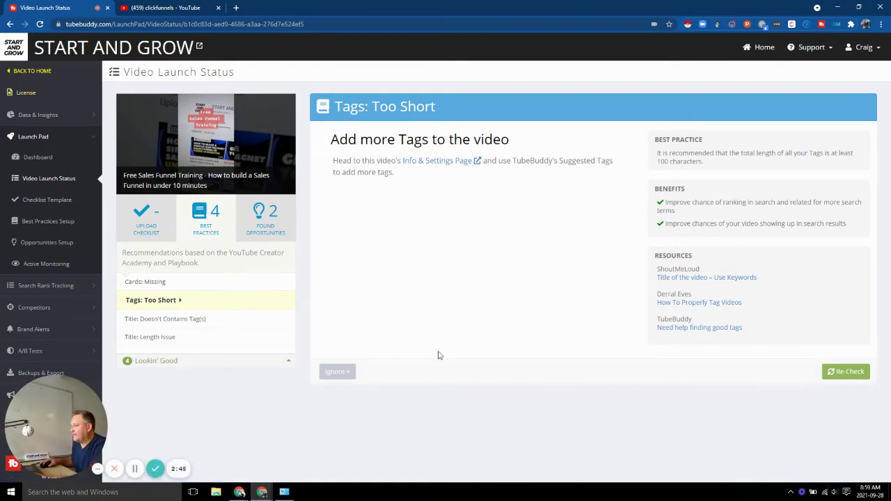
{"action": "left_click", "coordinate": [194, 322]}
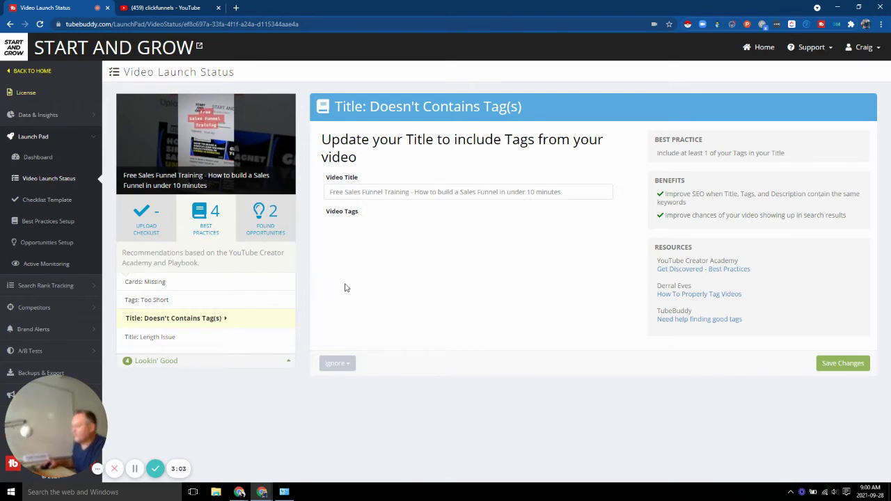
{"action": "left_click", "coordinate": [265, 216]}
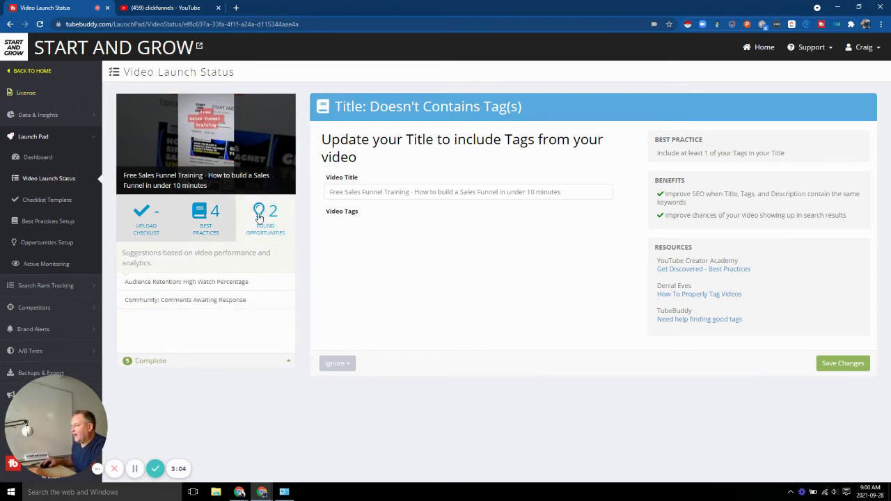
{"action": "left_click", "coordinate": [177, 285]}
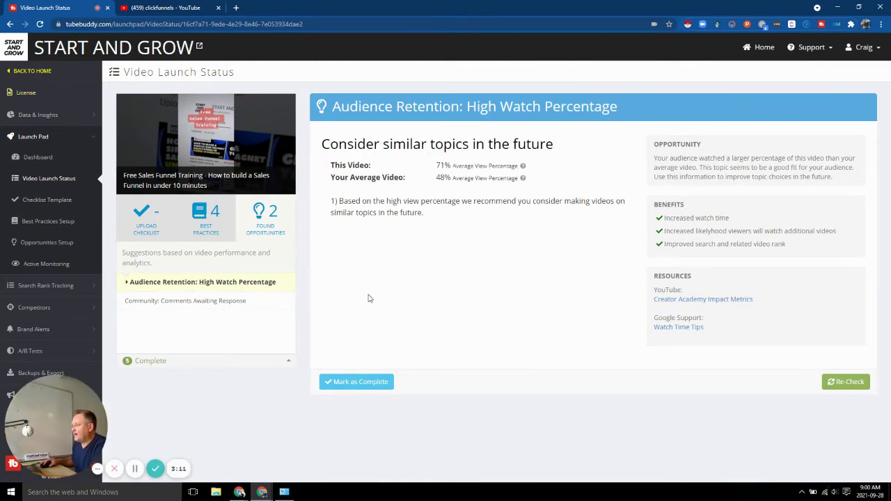
{"action": "left_click", "coordinate": [174, 301]}
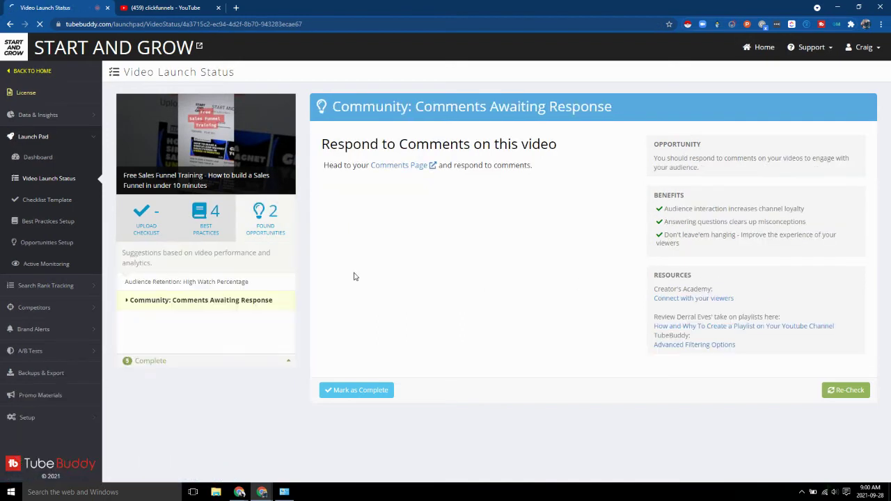
{"action": "left_click", "coordinate": [143, 224]}
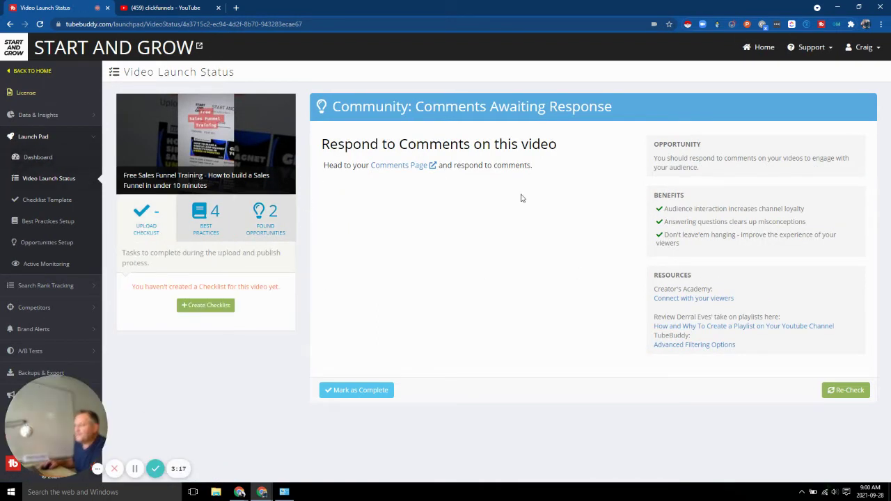
Step: Return to the Launch Pad dashboard and look through the tasks in the upload checklist template
{"action": "left_click", "coordinate": [49, 157]}
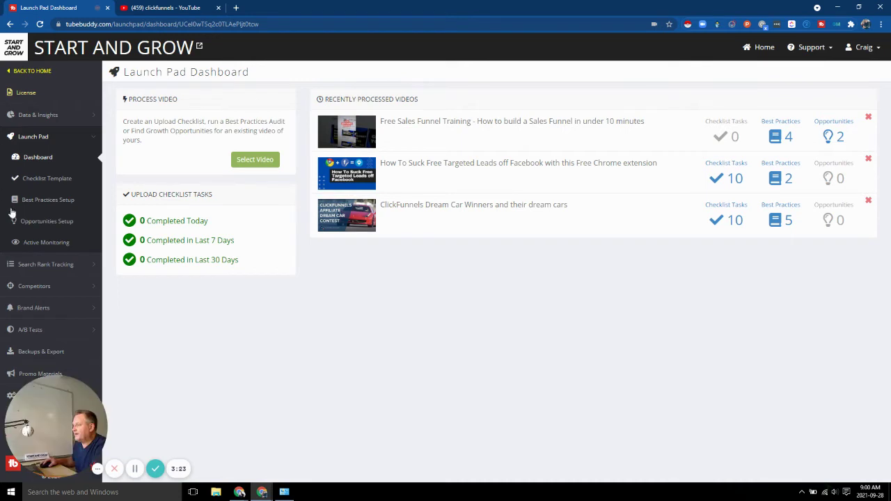
{"action": "left_click", "coordinate": [48, 179]}
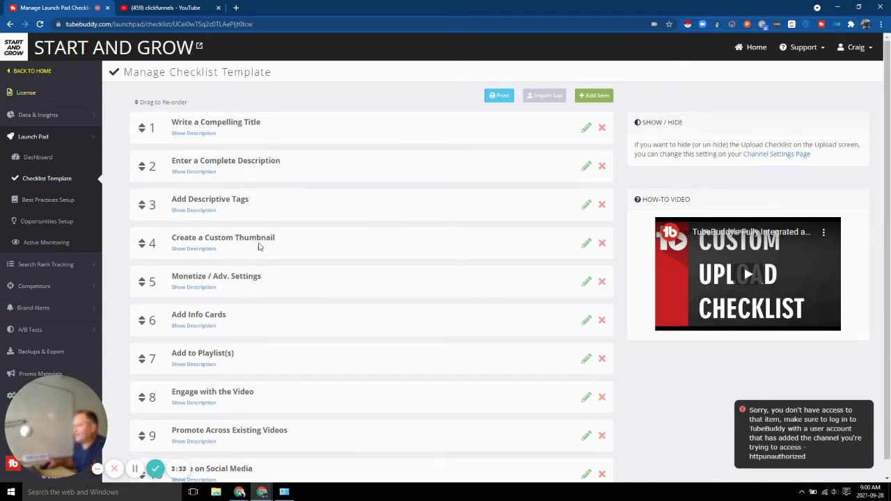
{"action": "scroll", "coordinate": [209, 292], "scroll_direction": "down", "scroll_amount": 1}
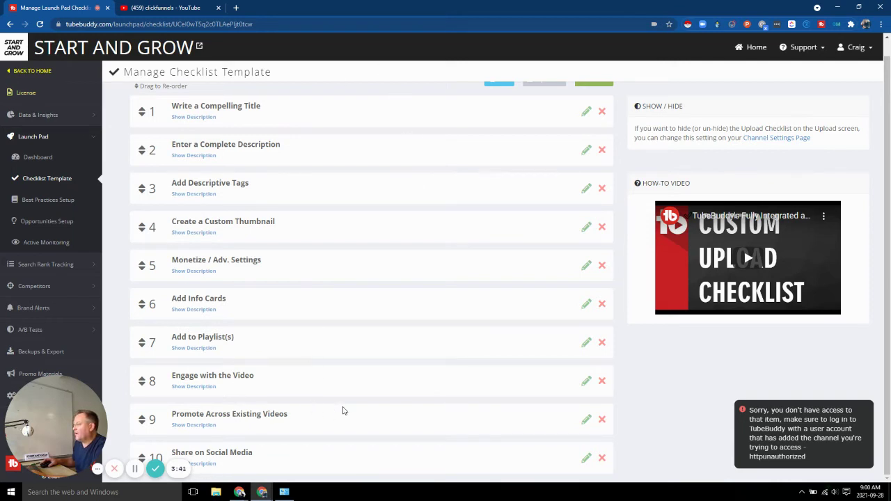
{"action": "scroll", "coordinate": [344, 404], "scroll_direction": "up", "scroll_amount": 1}
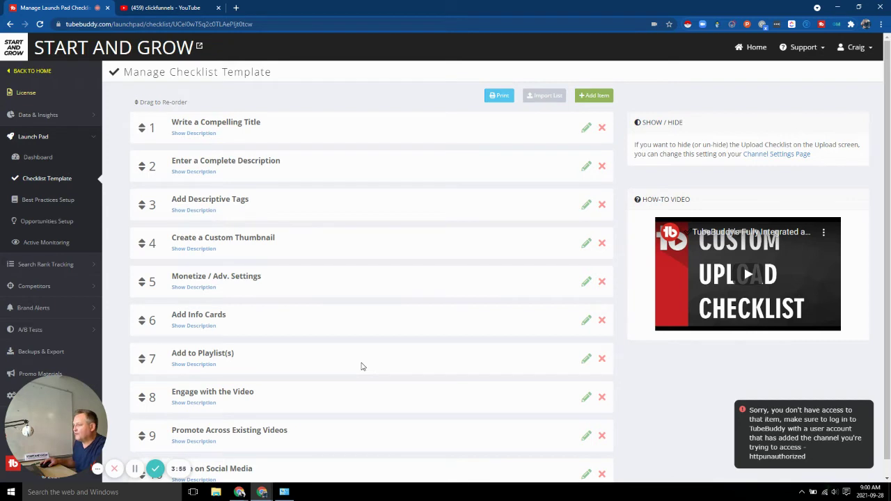
Step: Examine the full list of YouTube best-practice checks in Best Practices Setup, dismissing the access error notification
{"action": "left_click", "coordinate": [50, 202]}
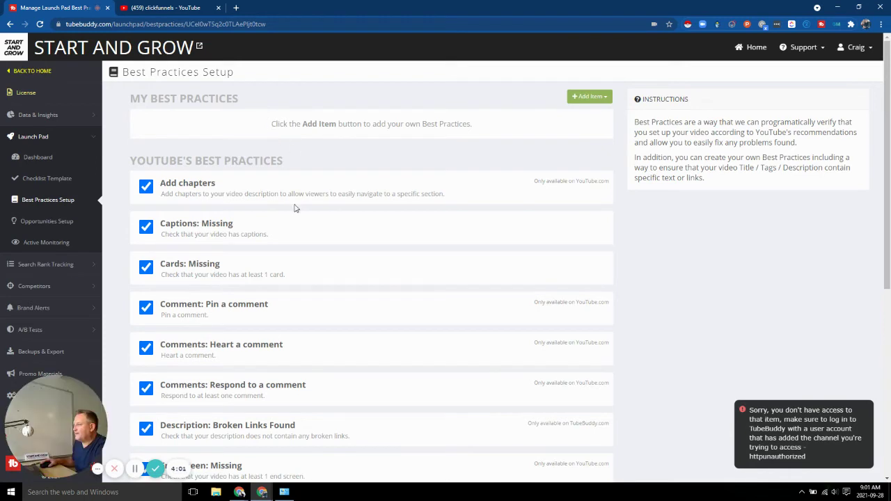
{"action": "scroll", "coordinate": [289, 153], "scroll_direction": "down", "scroll_amount": 1}
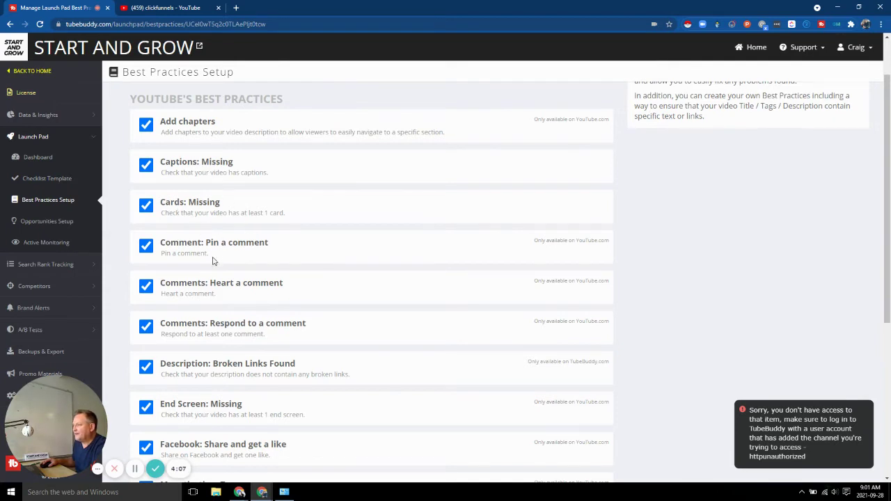
{"action": "scroll", "coordinate": [213, 261], "scroll_direction": "down", "scroll_amount": 1}
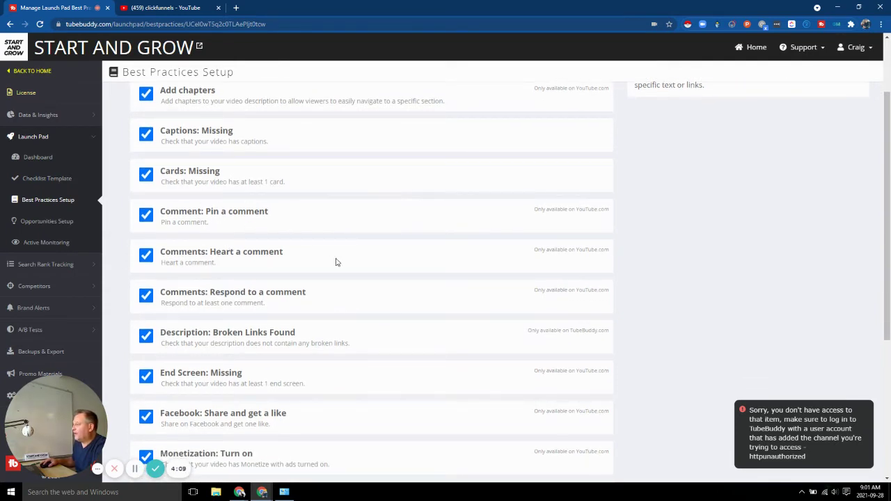
{"action": "scroll", "coordinate": [227, 267], "scroll_direction": "down", "scroll_amount": 1}
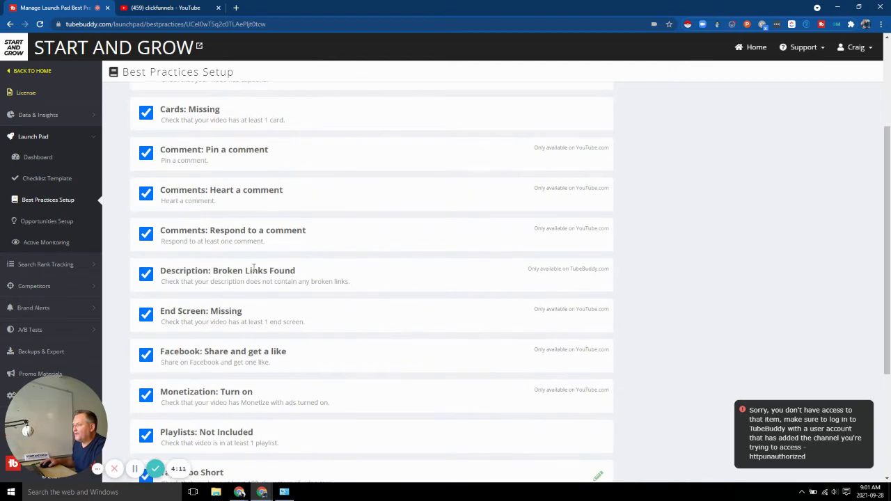
{"action": "scroll", "coordinate": [291, 354], "scroll_direction": "down", "scroll_amount": 1}
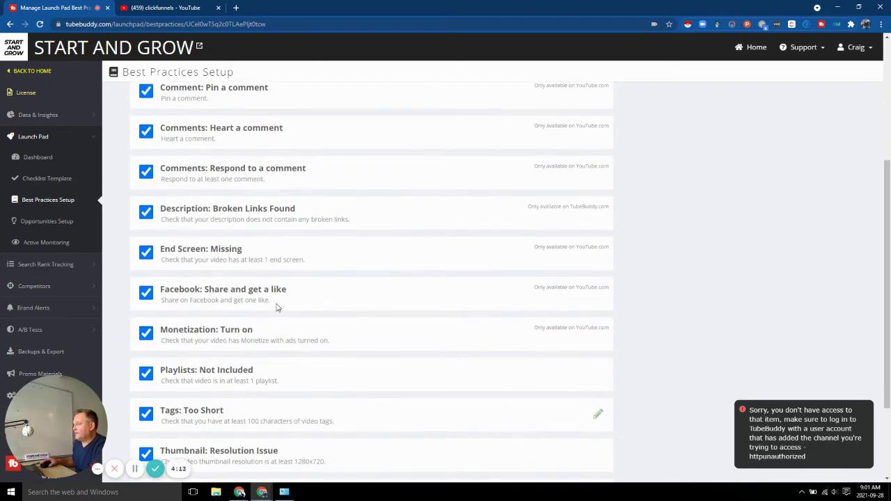
{"action": "scroll", "coordinate": [276, 308], "scroll_direction": "down", "scroll_amount": 1}
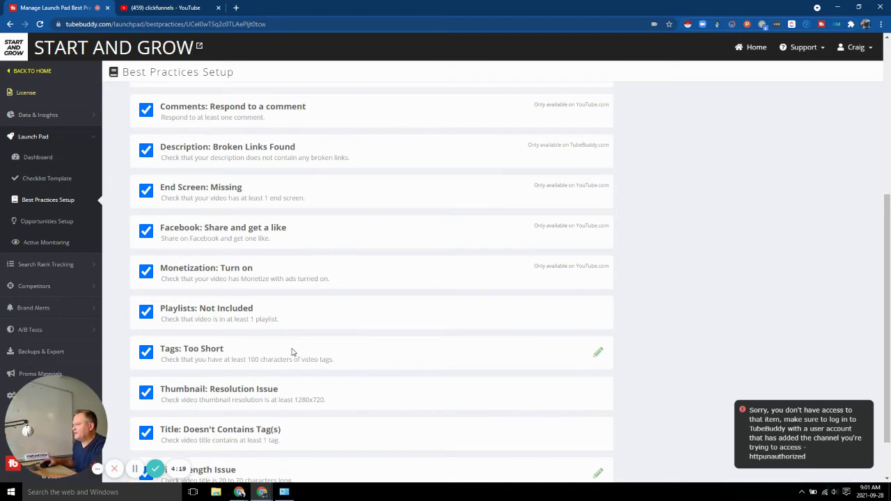
{"action": "scroll", "coordinate": [247, 252], "scroll_direction": "down", "scroll_amount": 1}
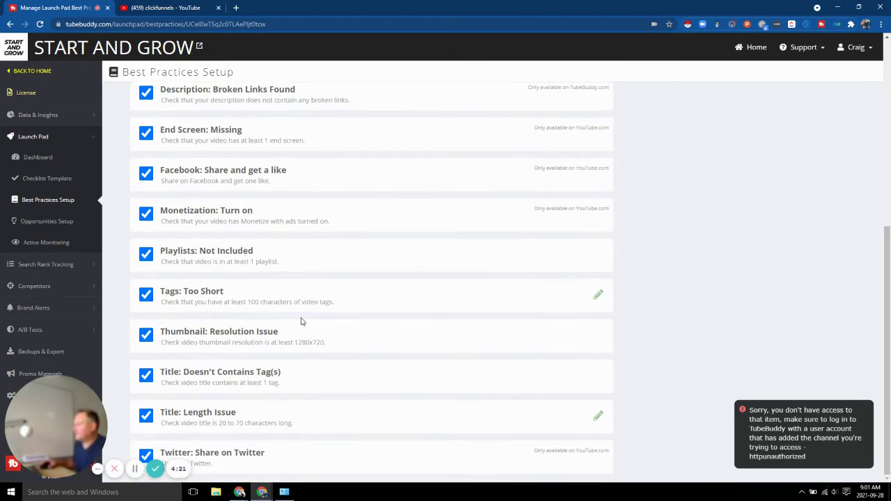
{"action": "left_click", "coordinate": [867, 410]}
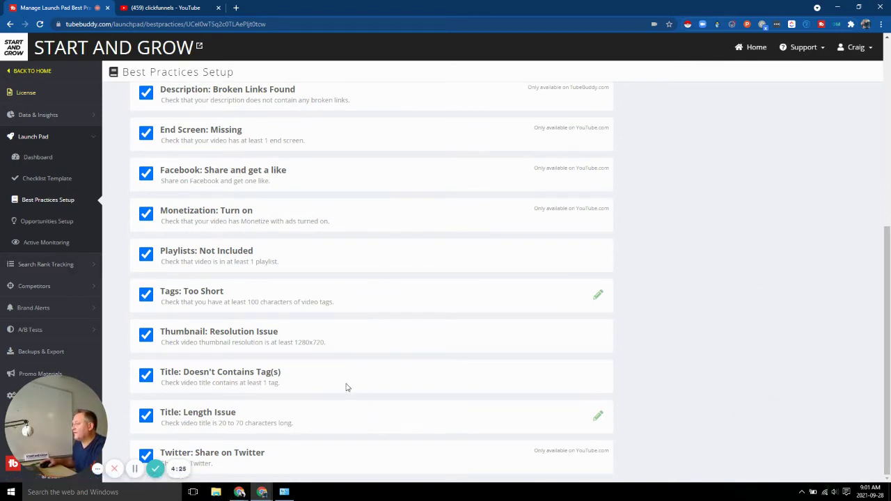
{"action": "scroll", "coordinate": [350, 364], "scroll_direction": "up", "scroll_amount": 6}
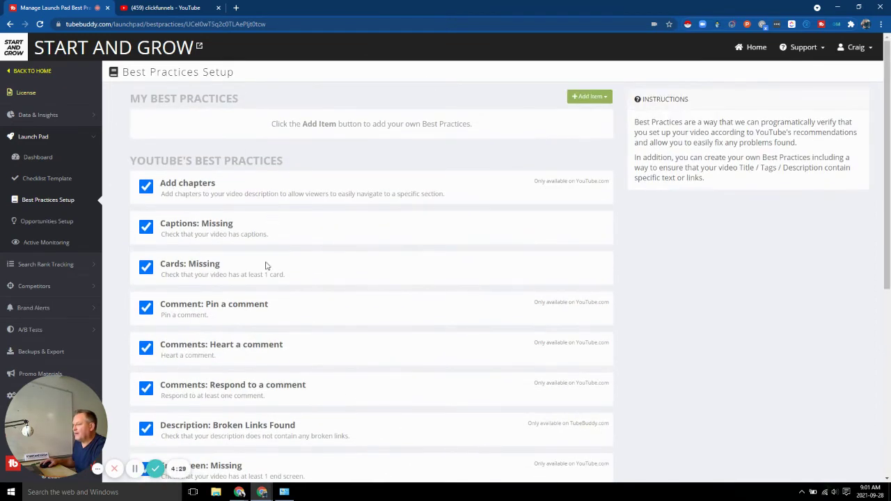
Step: Review the Opportunities Setup checks and the Active Monitoring settings, dismissing the access error notification
{"action": "left_click", "coordinate": [62, 225]}
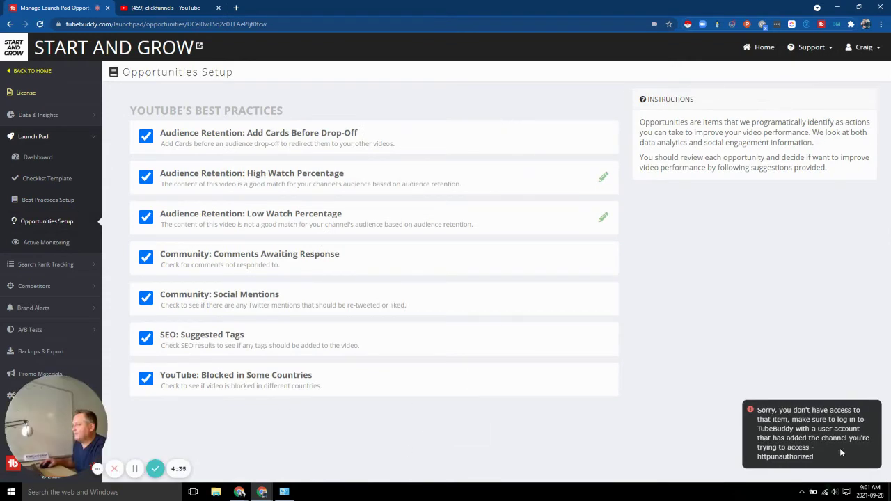
{"action": "left_click", "coordinate": [38, 245]}
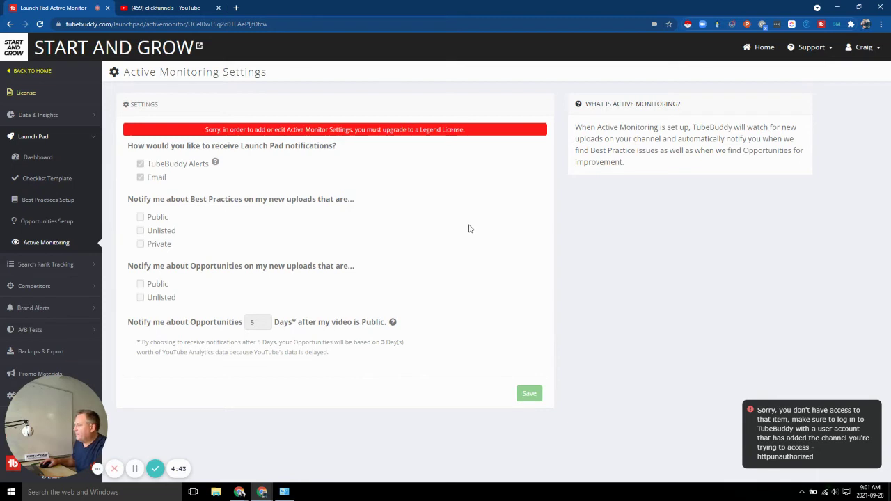
{"action": "left_click", "coordinate": [874, 410]}
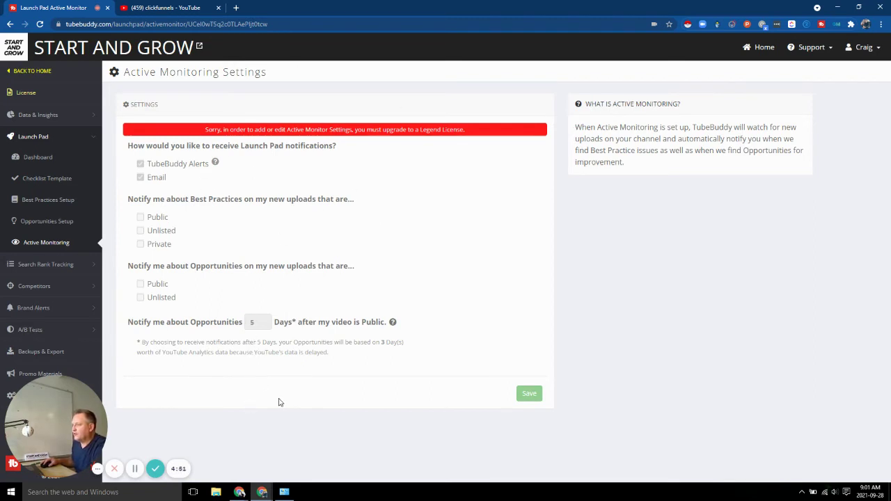
Step: View the tracked search keywords, open the YouTube search results for "clickfunnels", and return to the keyword list
{"action": "left_click", "coordinate": [48, 265]}
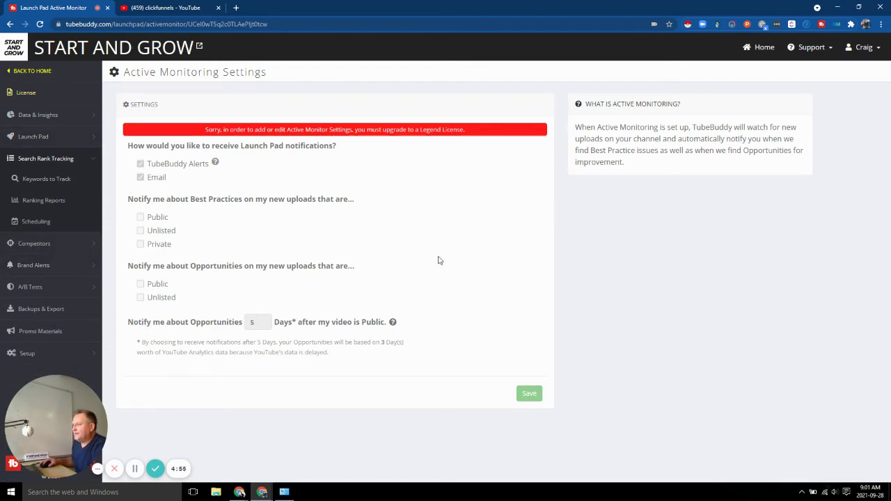
{"action": "left_click", "coordinate": [62, 180]}
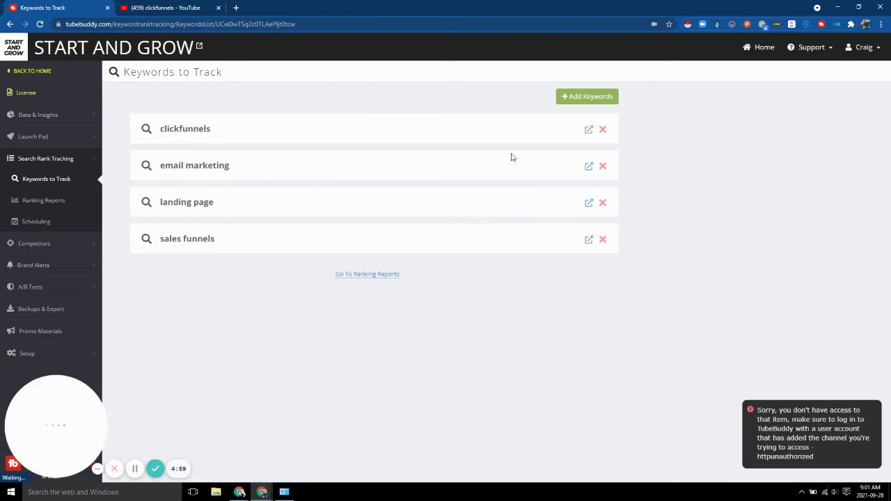
{"action": "left_click", "coordinate": [589, 129]}
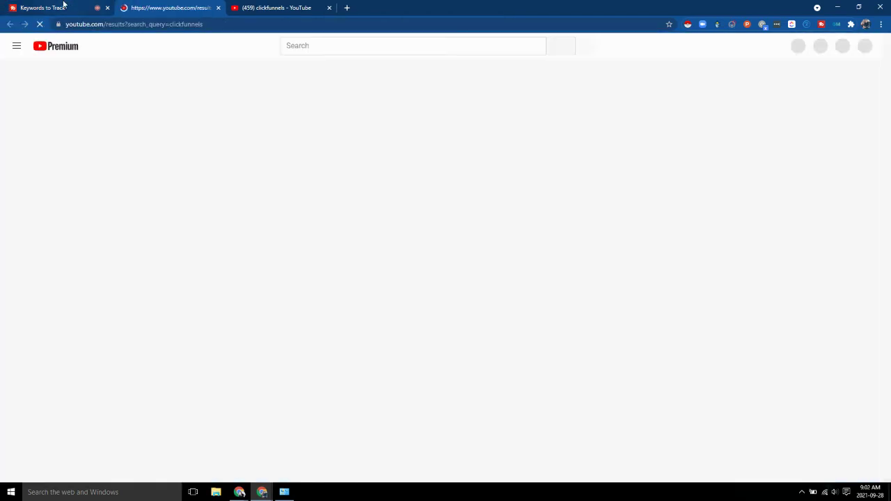
{"action": "left_click", "coordinate": [63, 7]}
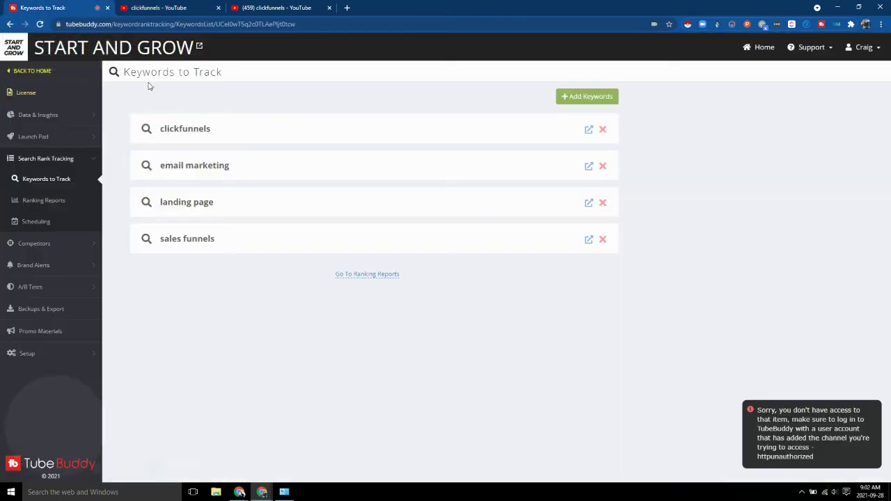
Step: Re-generate the Ranking Report for the tracked keywords and review its results and legend, dismissing the access error notification
{"action": "left_click", "coordinate": [364, 279]}
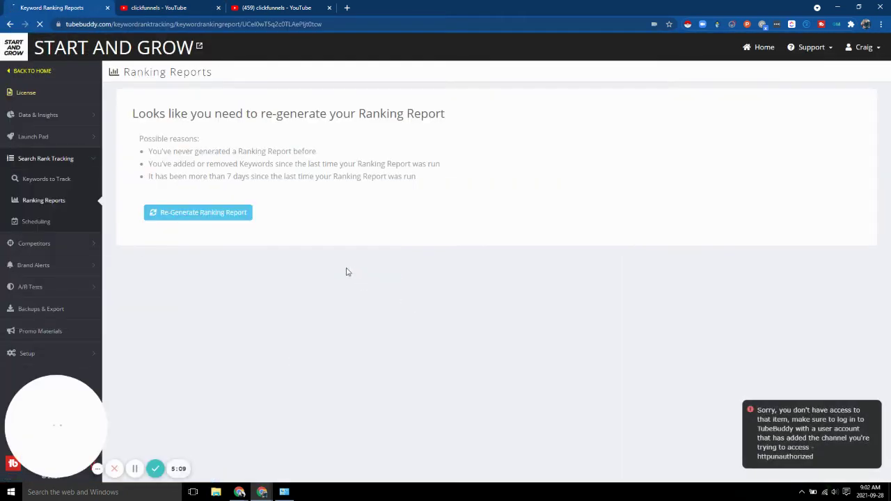
{"action": "left_click", "coordinate": [206, 213]}
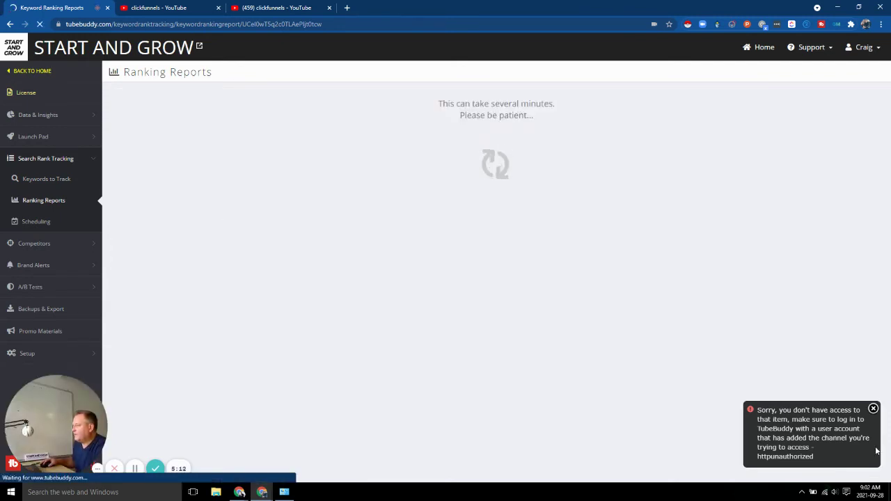
{"action": "left_click", "coordinate": [874, 409]}
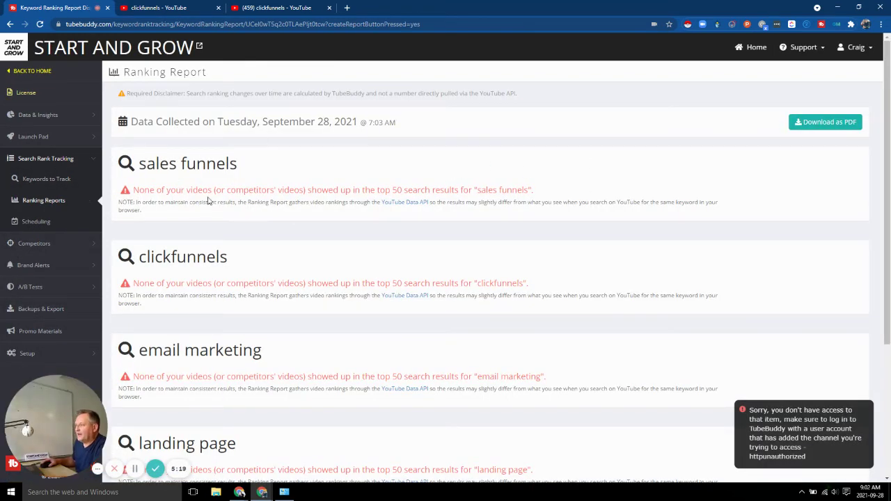
{"action": "scroll", "coordinate": [383, 195], "scroll_direction": "down", "scroll_amount": 3}
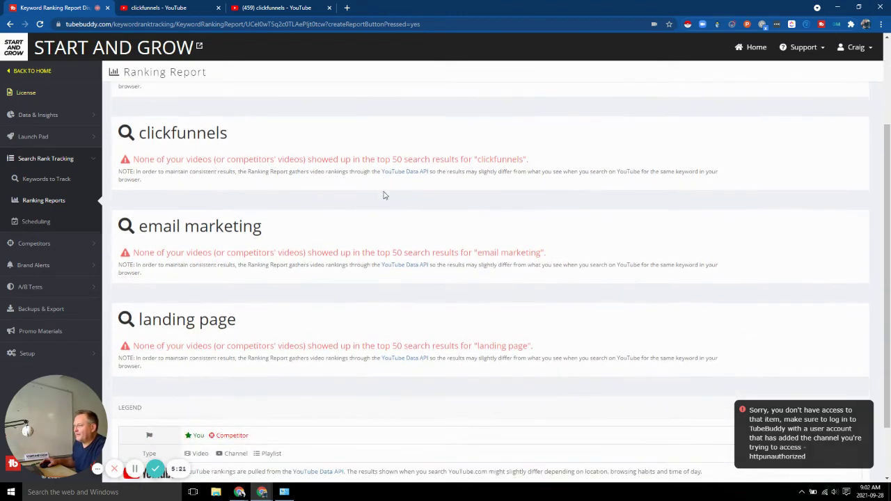
{"action": "scroll", "coordinate": [383, 195], "scroll_direction": "up", "scroll_amount": 3}
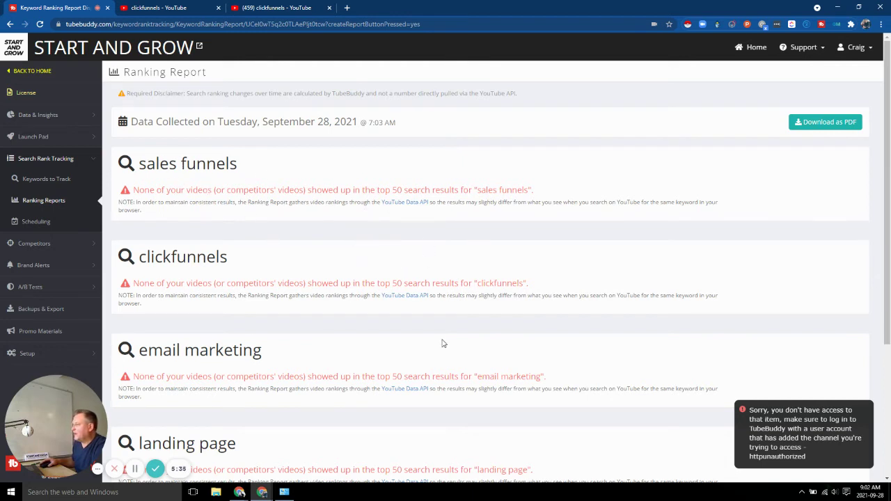
{"action": "scroll", "coordinate": [265, 261], "scroll_direction": "down", "scroll_amount": 3}
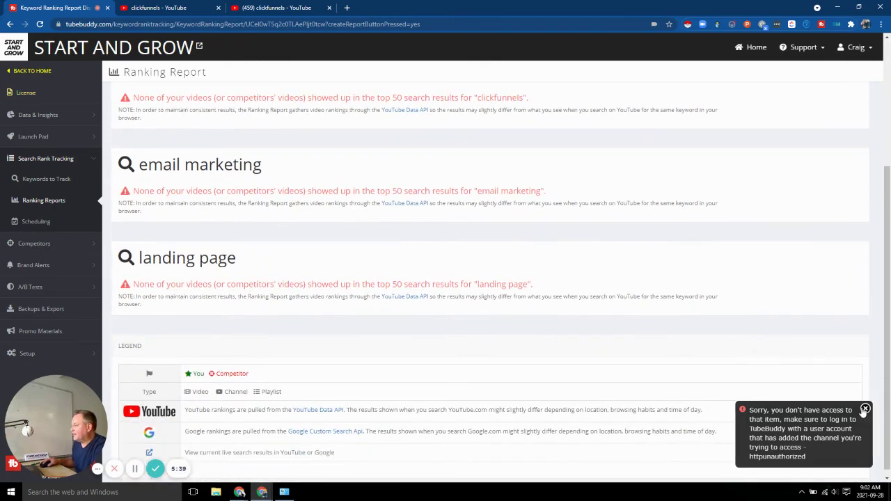
{"action": "scroll", "coordinate": [60, 235], "scroll_direction": "up", "scroll_amount": 3}
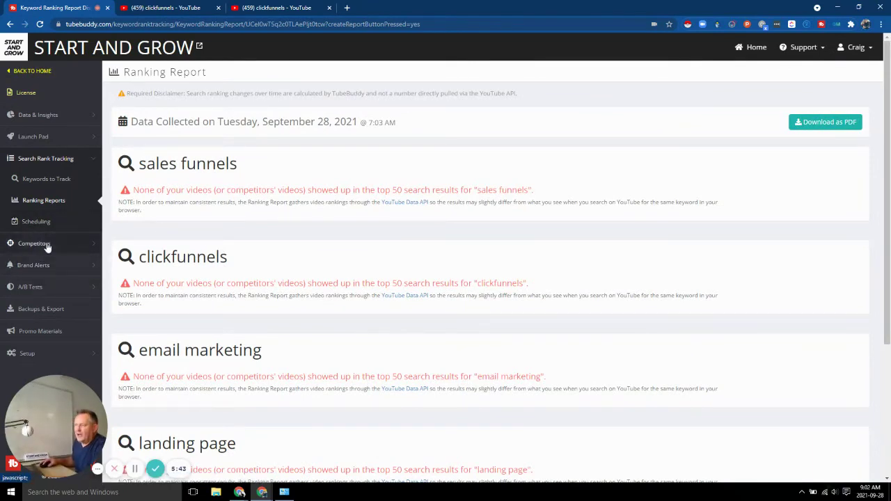
Step: Try to open the competitor management page, return to the Ranking Report, and view the Competitor Scorecard
{"action": "left_click", "coordinate": [41, 243]}
{"action": "left_click", "coordinate": [50, 202]}
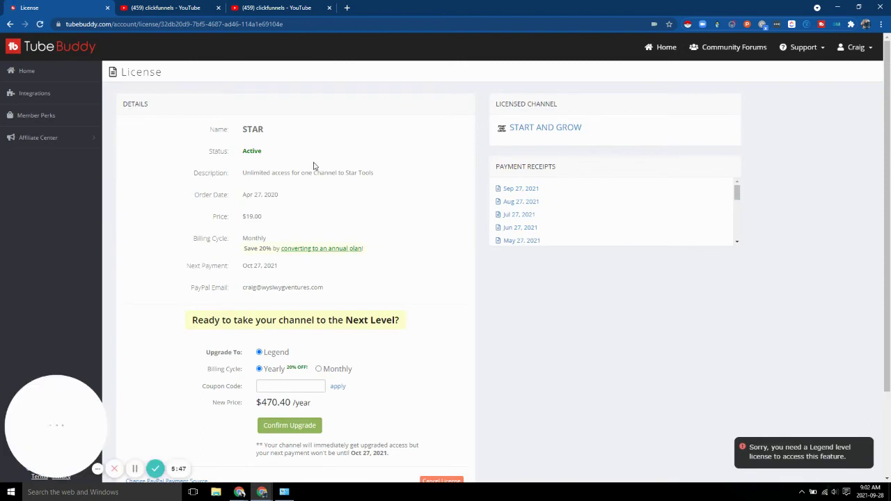
{"action": "left_click", "coordinate": [9, 24]}
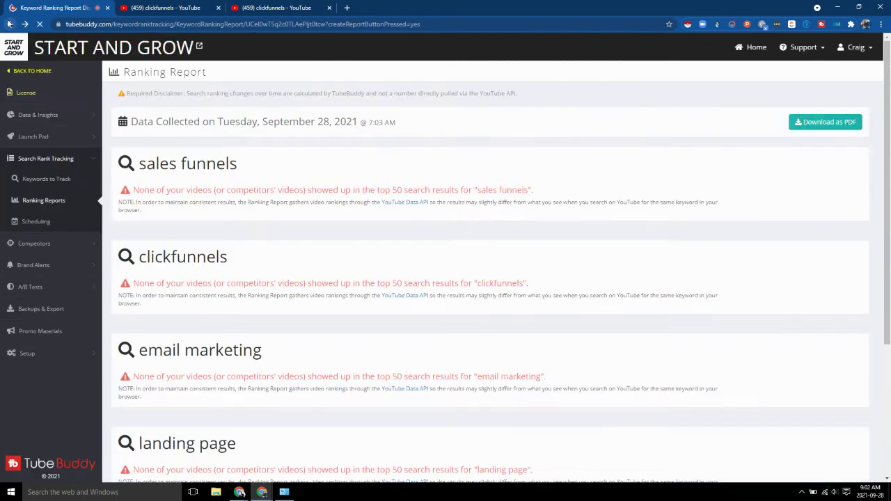
{"action": "left_click", "coordinate": [50, 249]}
{"action": "left_click", "coordinate": [43, 225]}
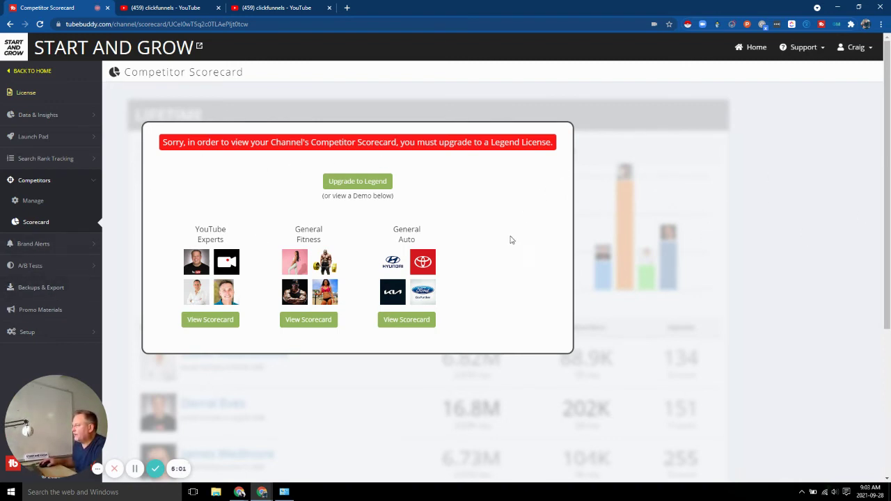
Step: Show the Brand Alerts and A/B Tests options, and look through the permanent links and video materials in Promo Materials
{"action": "left_click", "coordinate": [42, 250]}
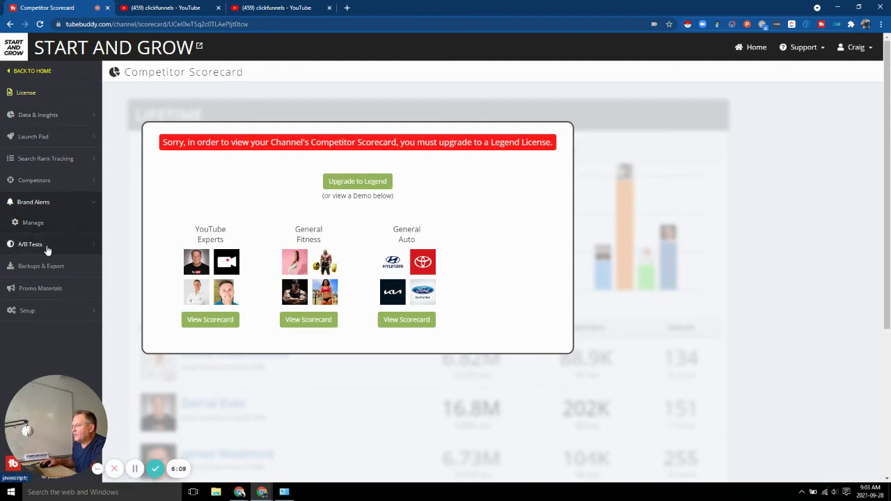
{"action": "left_click", "coordinate": [46, 246]}
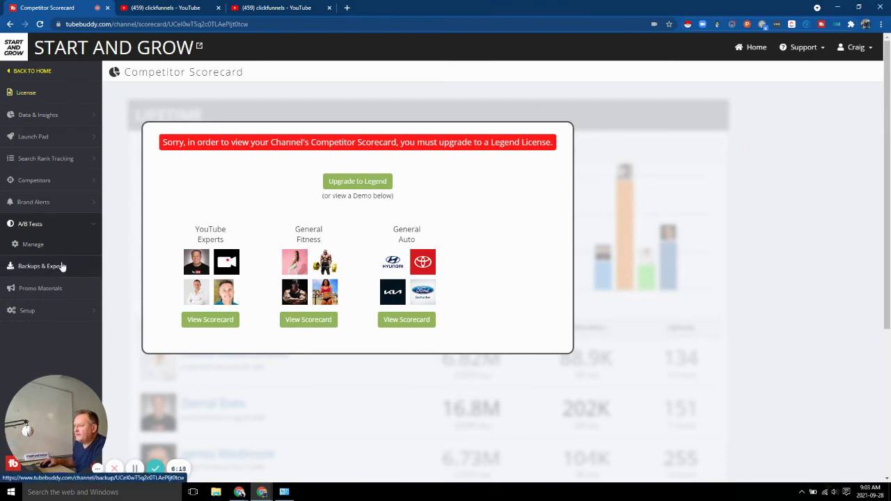
{"action": "left_click", "coordinate": [50, 287]}
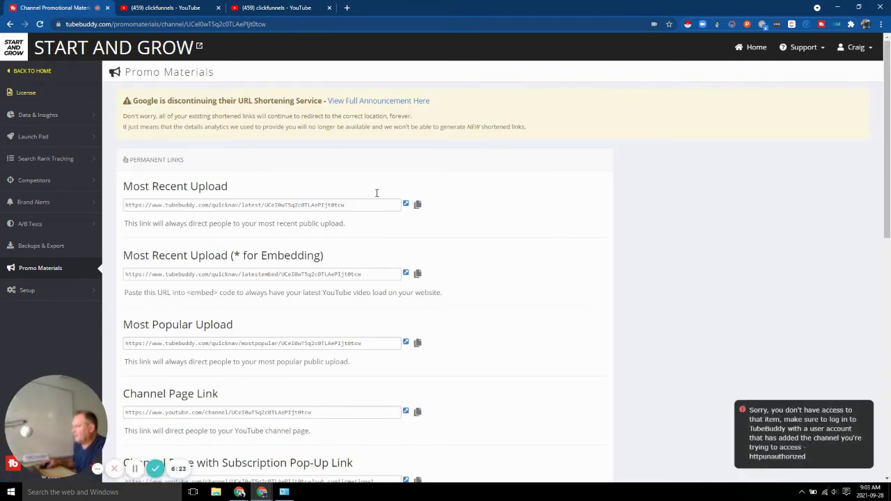
{"action": "scroll", "coordinate": [335, 314], "scroll_direction": "down", "scroll_amount": 1}
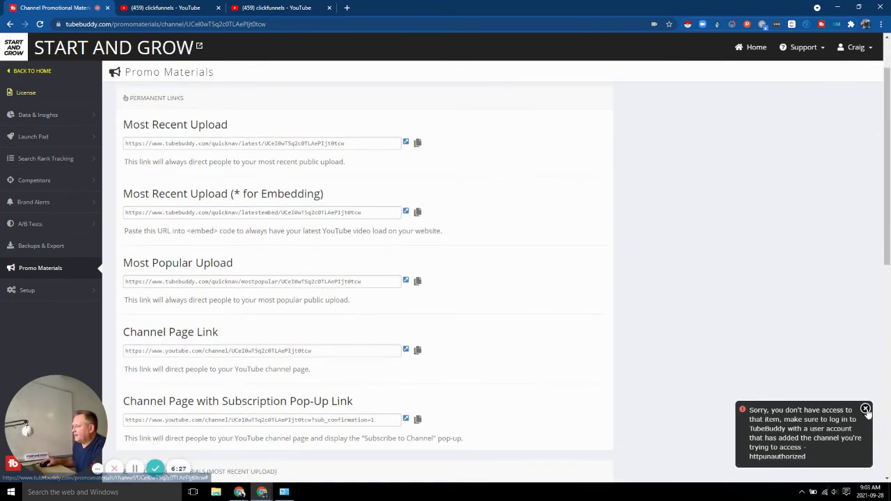
{"action": "scroll", "coordinate": [236, 223], "scroll_direction": "down", "scroll_amount": 1}
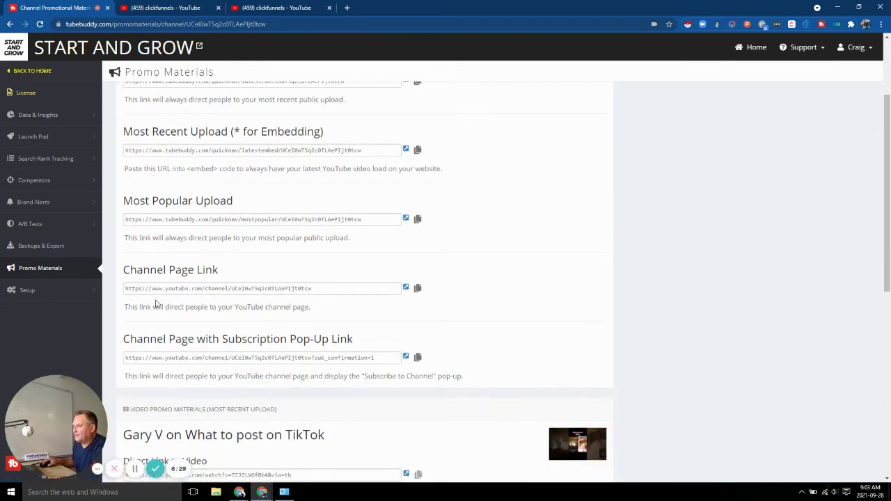
{"action": "scroll", "coordinate": [266, 294], "scroll_direction": "down", "scroll_amount": 2}
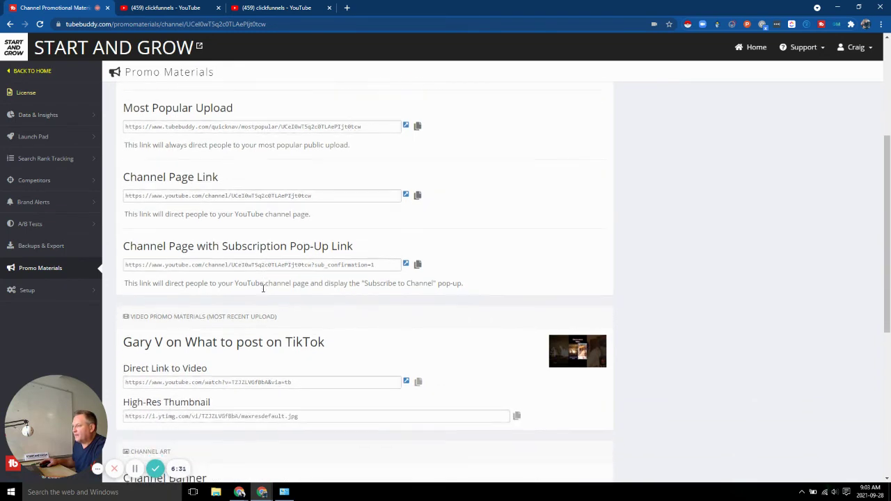
Step: Test the Channel Page with Subscription Pop-Up Link by opening it, and by copying it and loading it in the YouTube channel tab
{"action": "left_click", "coordinate": [336, 266]}
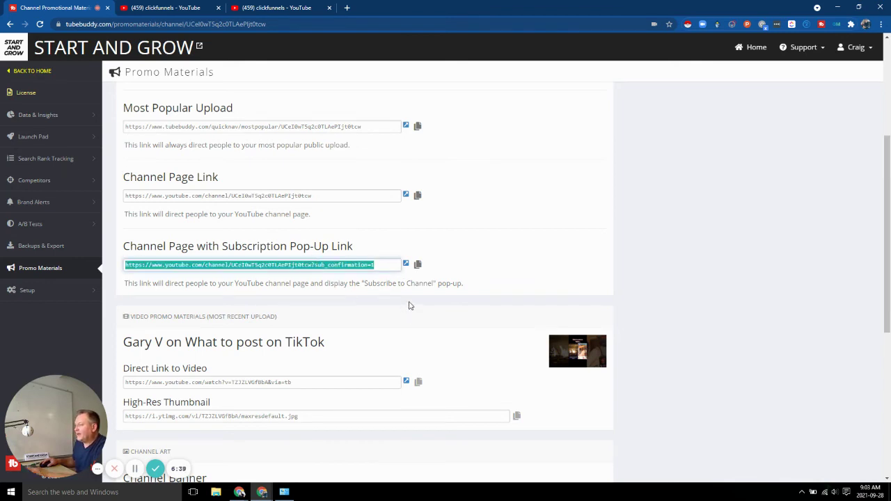
{"action": "left_click", "coordinate": [407, 264]}
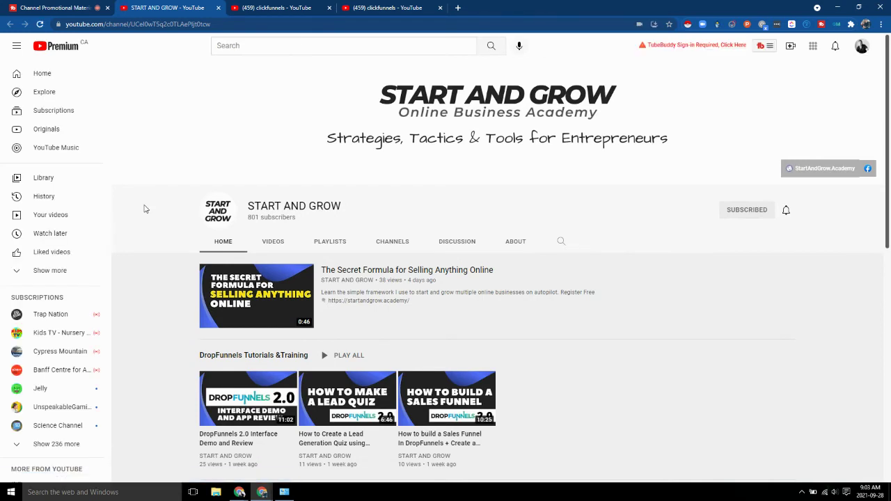
{"action": "left_click", "coordinate": [56, 7]}
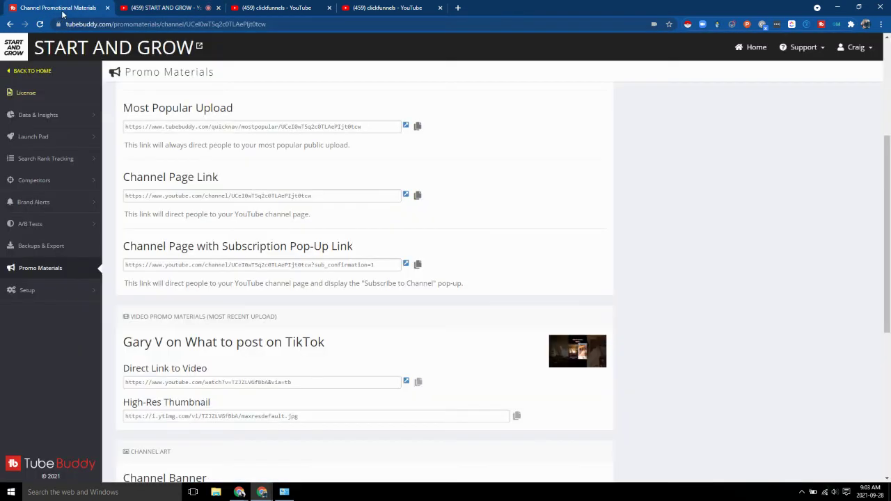
{"action": "left_click", "coordinate": [418, 265]}
{"action": "left_click", "coordinate": [175, 7]}
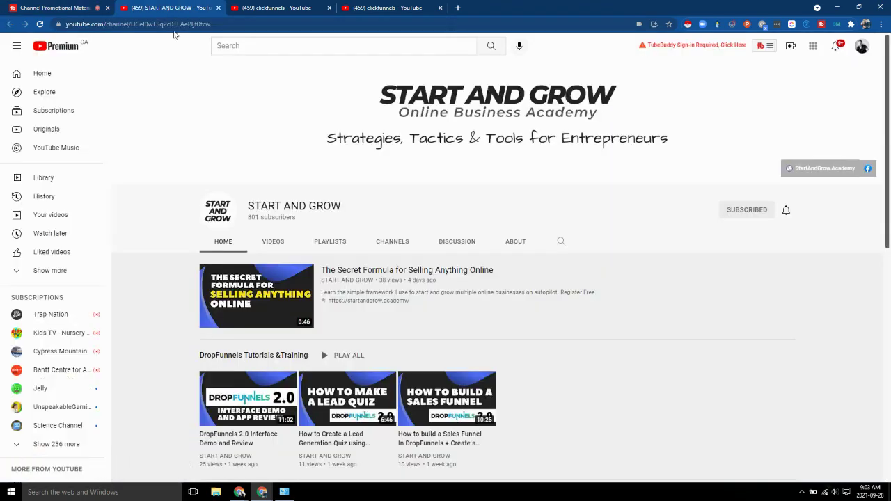
{"action": "left_click", "coordinate": [178, 24]}
{"action": "key", "text": "ctrl+v"}
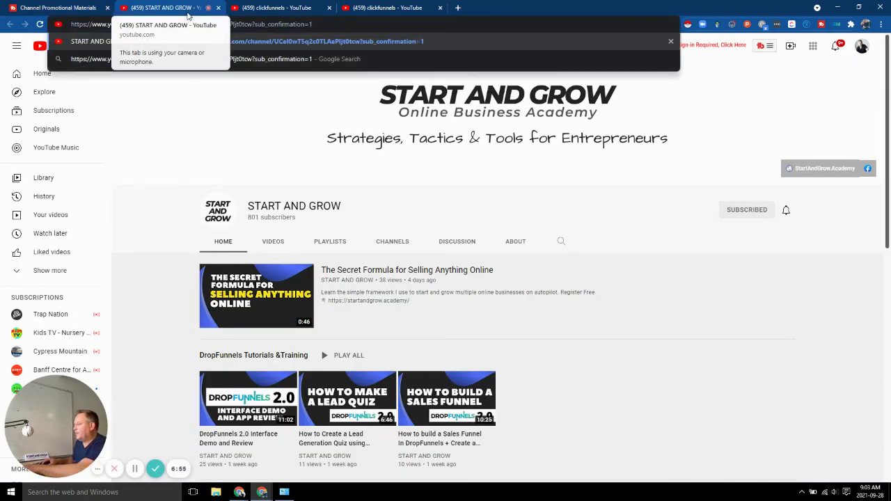
{"action": "key", "text": "Return"}
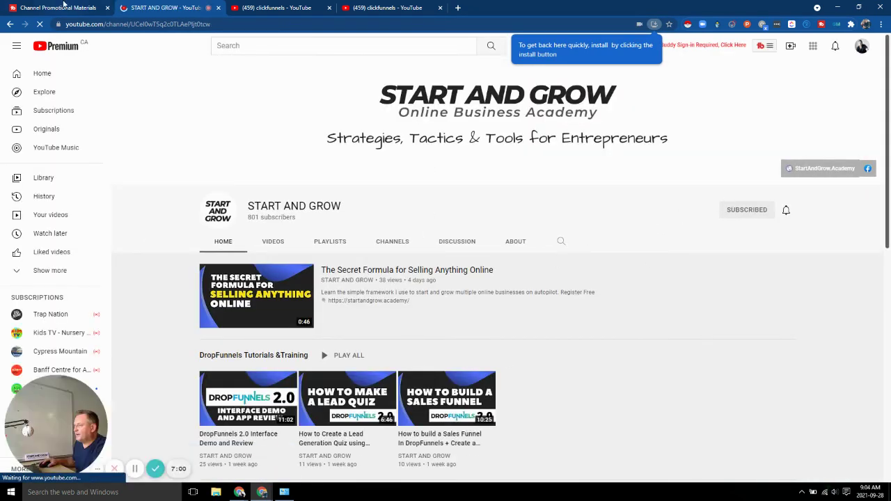
Step: Return to TubeBuddy and review the channel's Settings page, including browser extension features, notifications, privacy and authorized access
{"action": "left_click", "coordinate": [61, 11]}
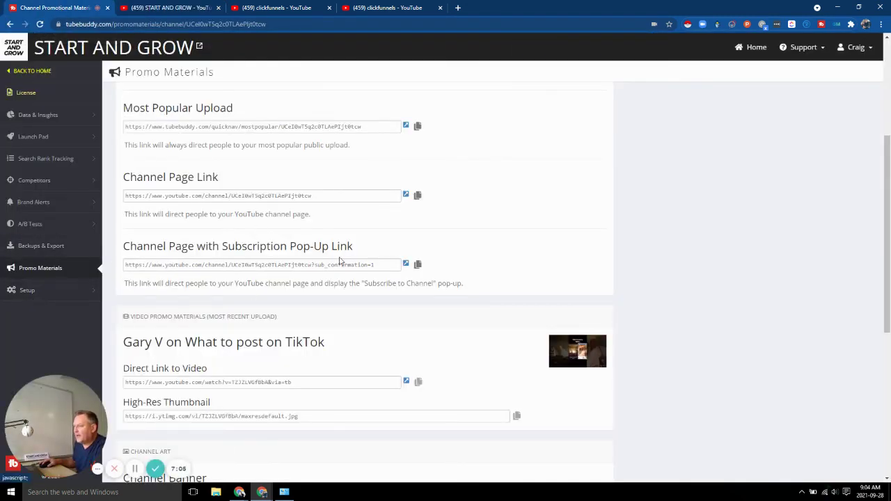
{"action": "left_click", "coordinate": [53, 296]}
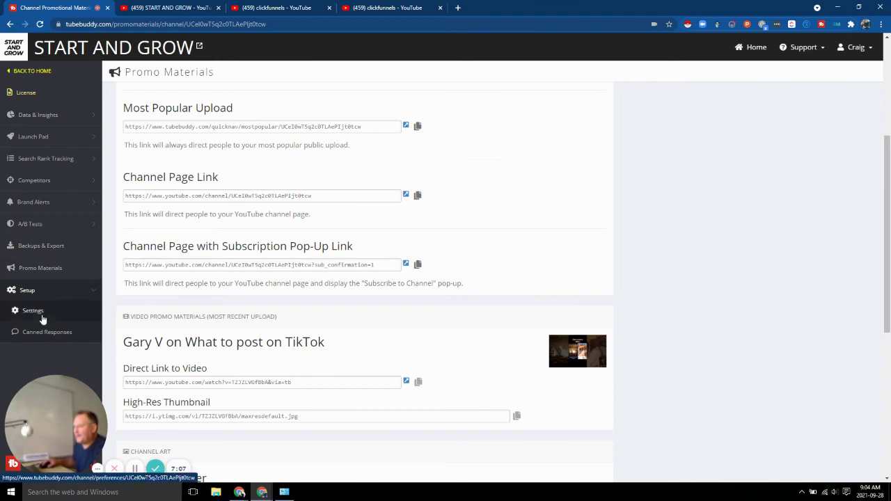
{"action": "left_click", "coordinate": [35, 311]}
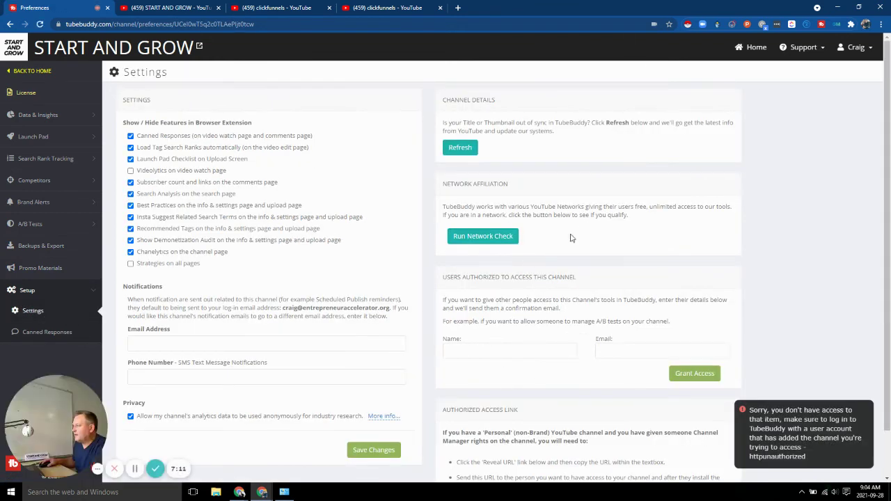
{"action": "scroll", "coordinate": [293, 325], "scroll_direction": "down", "scroll_amount": 1}
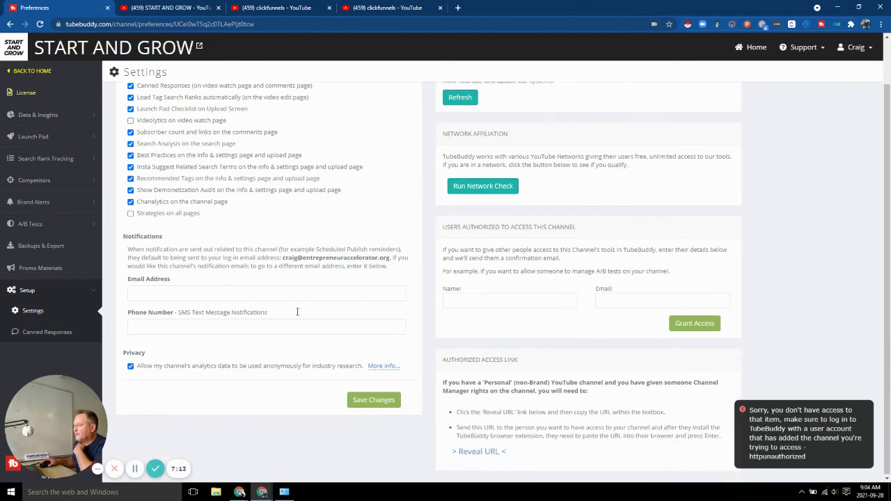
{"action": "scroll", "coordinate": [301, 315], "scroll_direction": "up", "scroll_amount": 1}
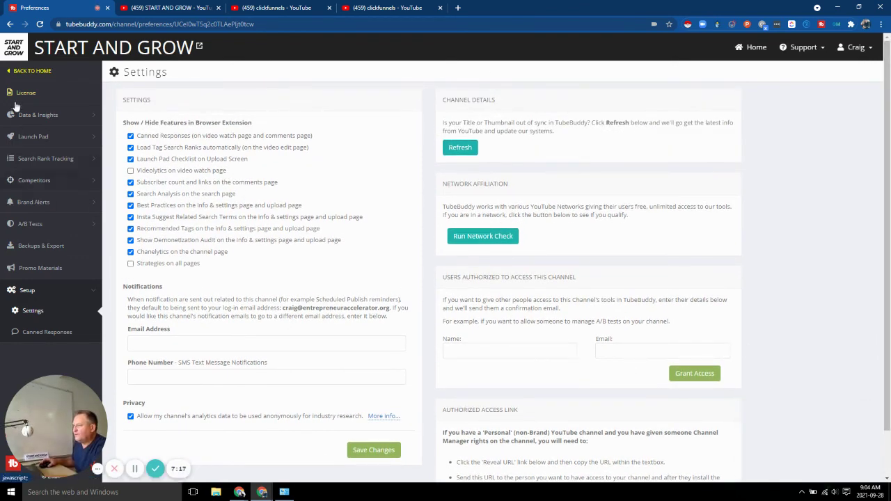
Step: Go back to the account home, open the START AND GROW Health Report, and highlight the views, subscribers and uploads totals
{"action": "left_click", "coordinate": [41, 72]}
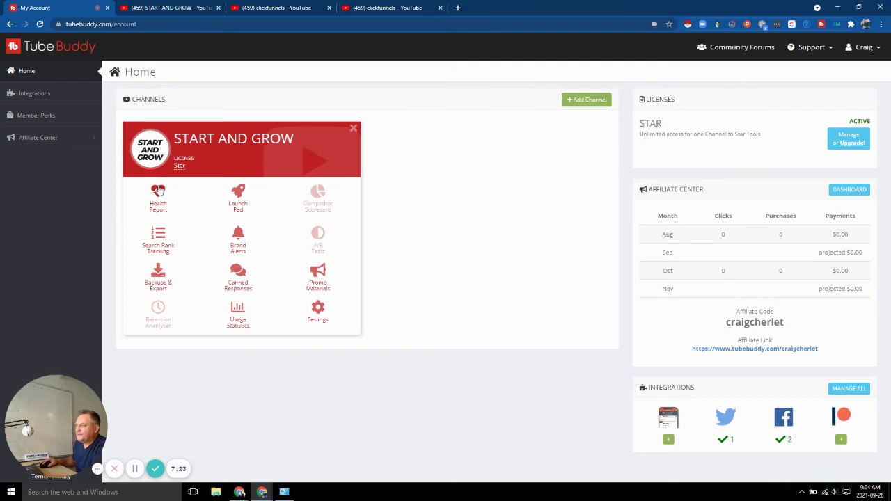
{"action": "left_click", "coordinate": [156, 192]}
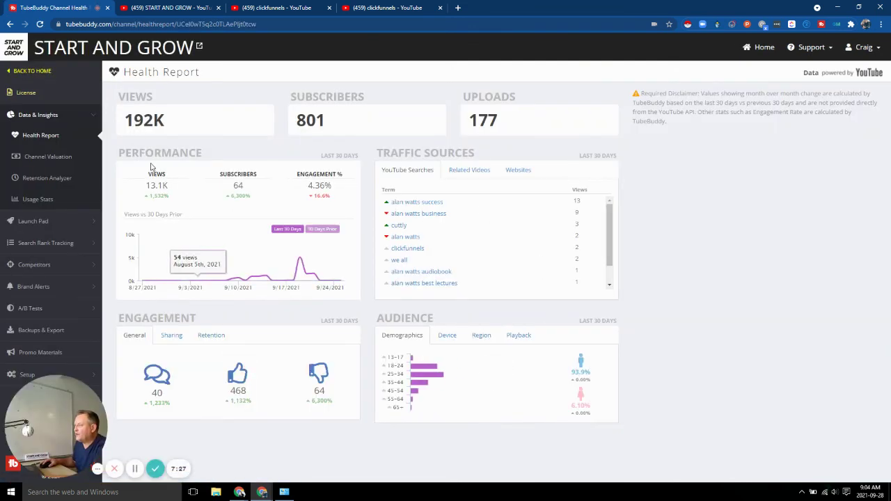
{"action": "left_click_drag", "start_coordinate": [122, 121], "coordinate": [198, 131]}
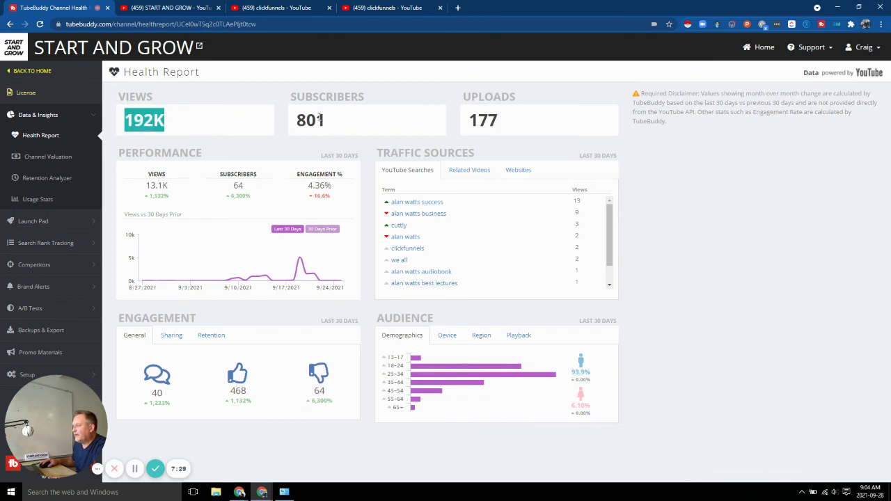
{"action": "left_click_drag", "start_coordinate": [298, 121], "coordinate": [333, 123]}
{"action": "left_click_drag", "start_coordinate": [511, 122], "coordinate": [458, 125]}
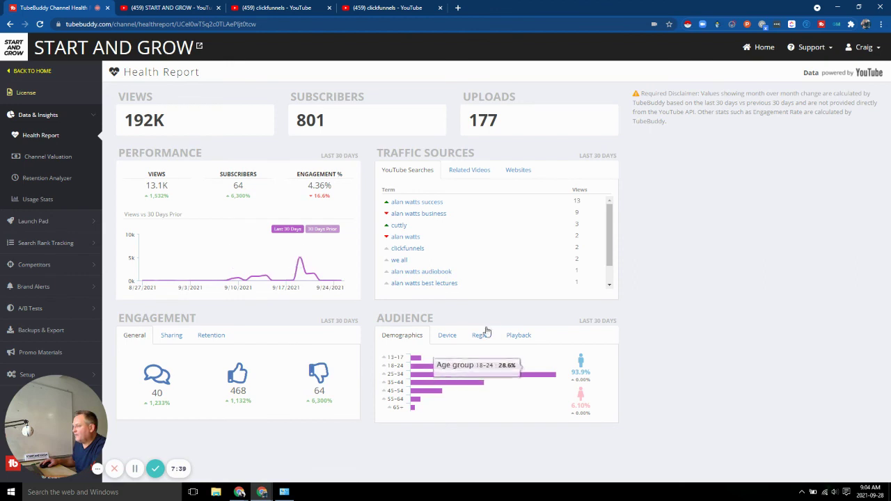
Step: Compare the Health Report's traffic sources for Related Videos and Websites, ending on YouTube Searches
{"action": "left_click", "coordinate": [469, 170]}
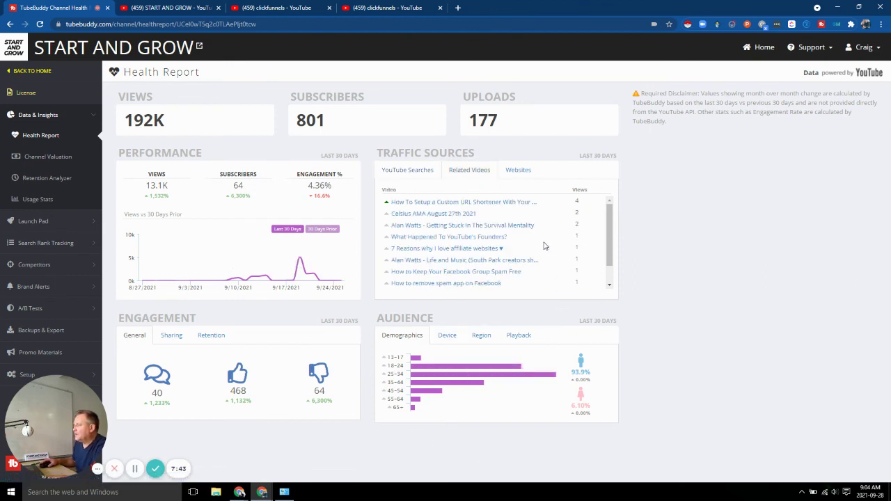
{"action": "left_click", "coordinate": [521, 170]}
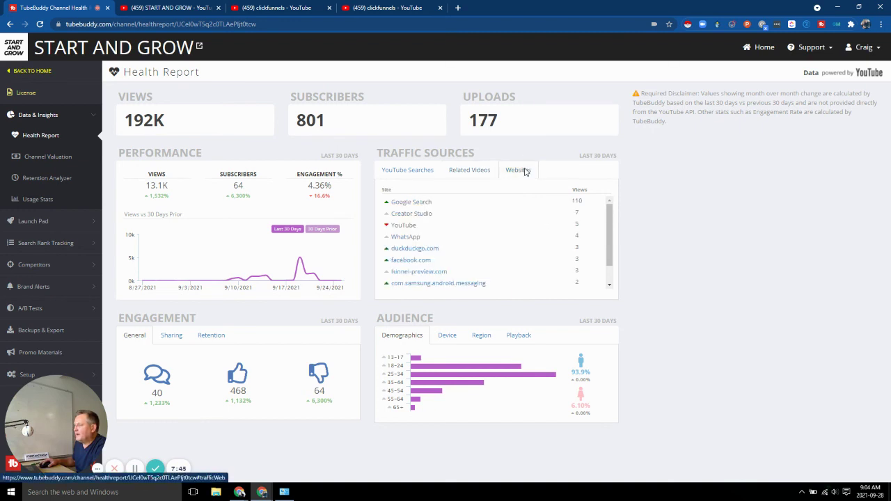
{"action": "left_click", "coordinate": [422, 172]}
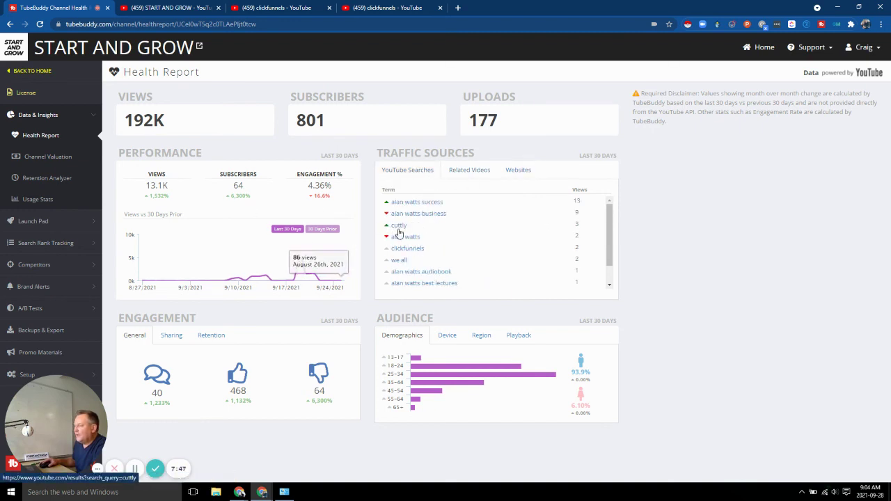